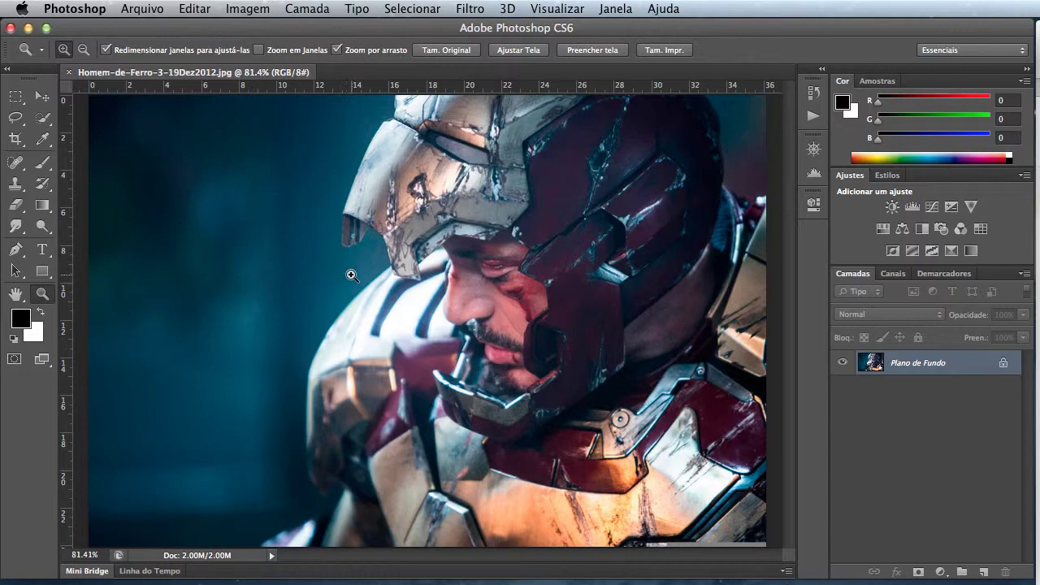
Zoom in on the photo to 3200% to show the pixel grid, then back out to 50%.
{"action": "left_click", "coordinate": [351, 276]}
{"action": "left_click_drag", "start_coordinate": [352, 276], "coordinate": [352, 277]}
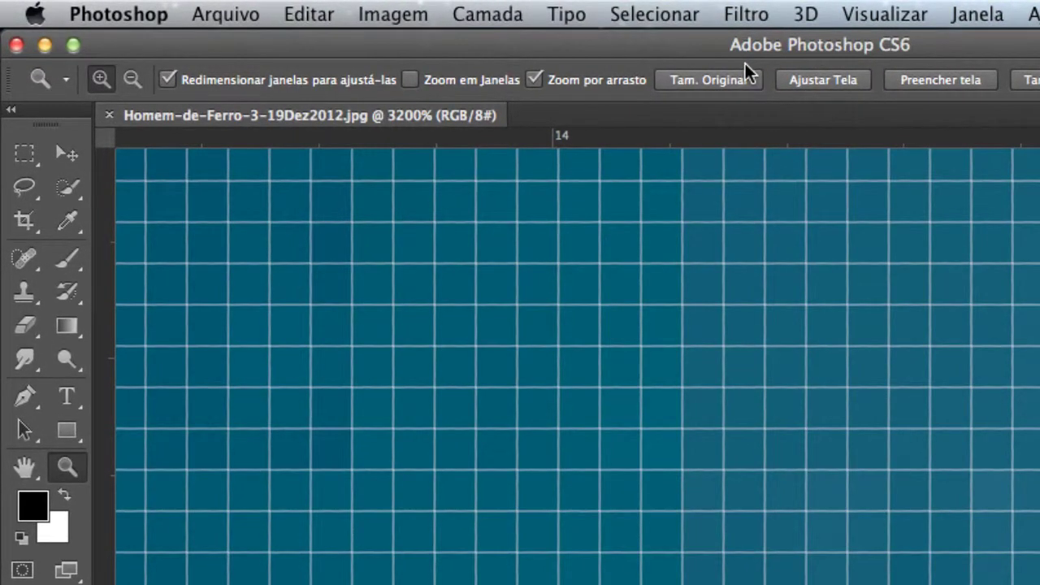
{"action": "left_click", "coordinate": [133, 90]}
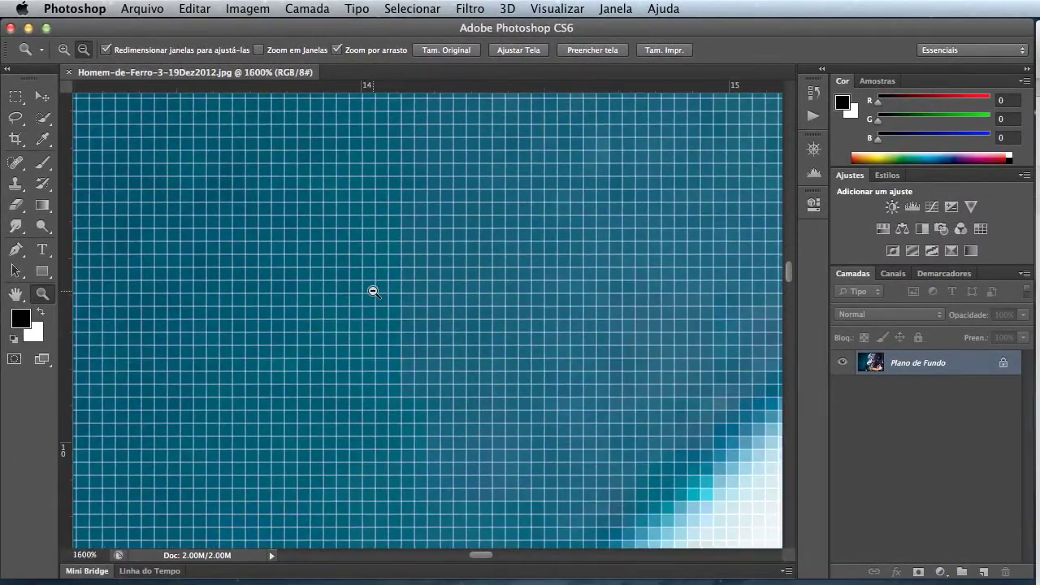
{"action": "left_click_drag", "start_coordinate": [374, 292], "coordinate": [500, 315]}
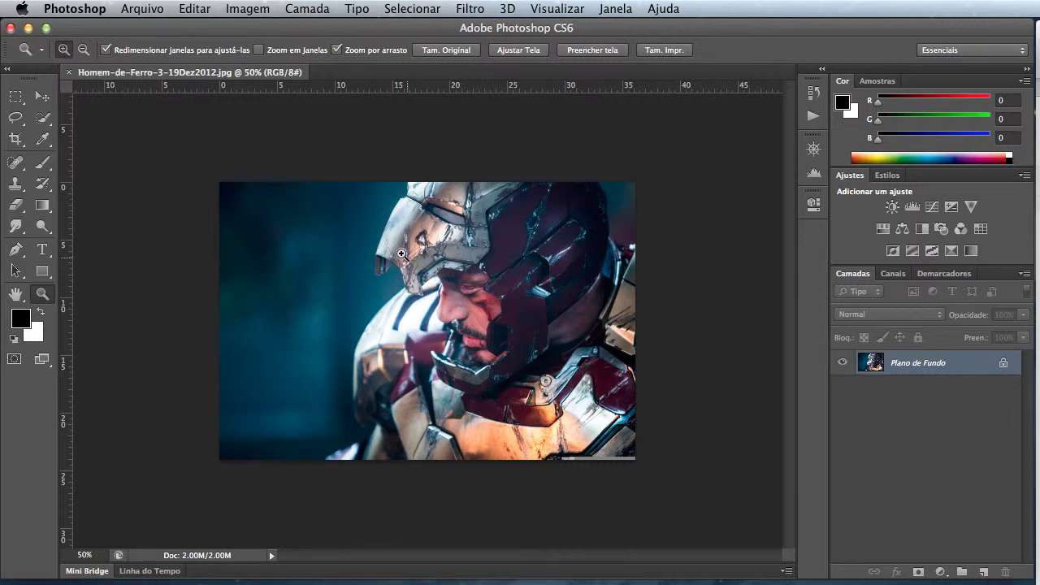
Magnify Iron Man's face to 300% with the Zoom tool.
{"action": "left_click", "coordinate": [461, 282]}
{"action": "left_click", "coordinate": [462, 282]}
{"action": "left_click", "coordinate": [463, 282]}
{"action": "left_click", "coordinate": [463, 282]}
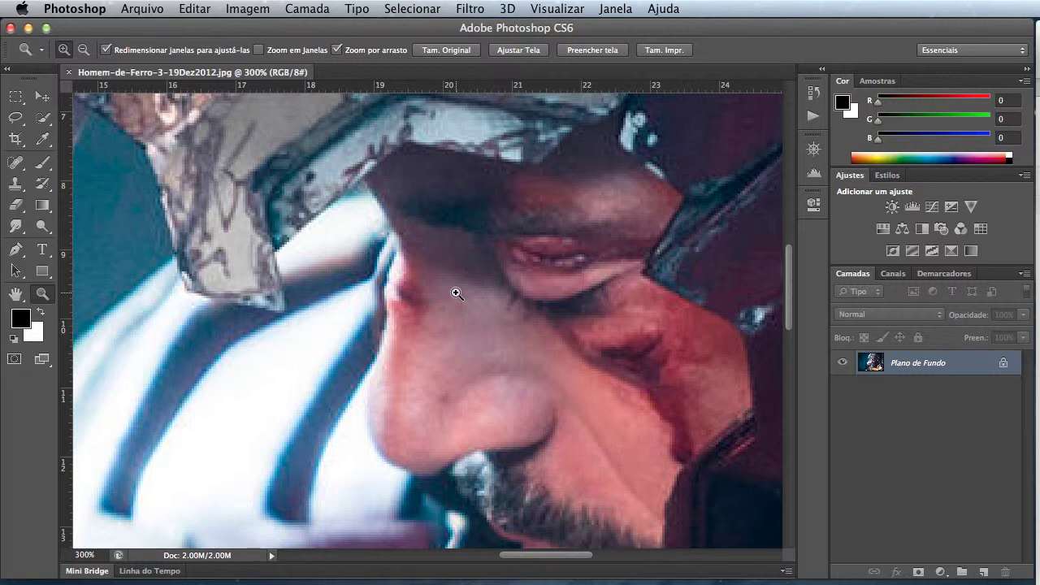
Zoom out to 12.5% with Alt held, then zoom back in to 81.4%.
{"action": "key", "text": "alt"}
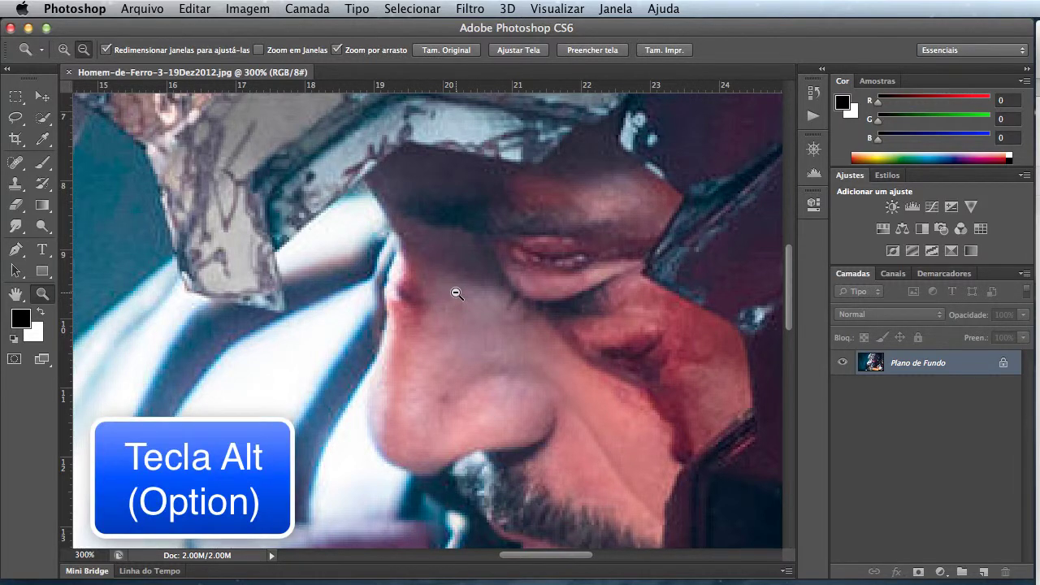
{"action": "left_click", "coordinate": [456, 293], "text": "alt"}
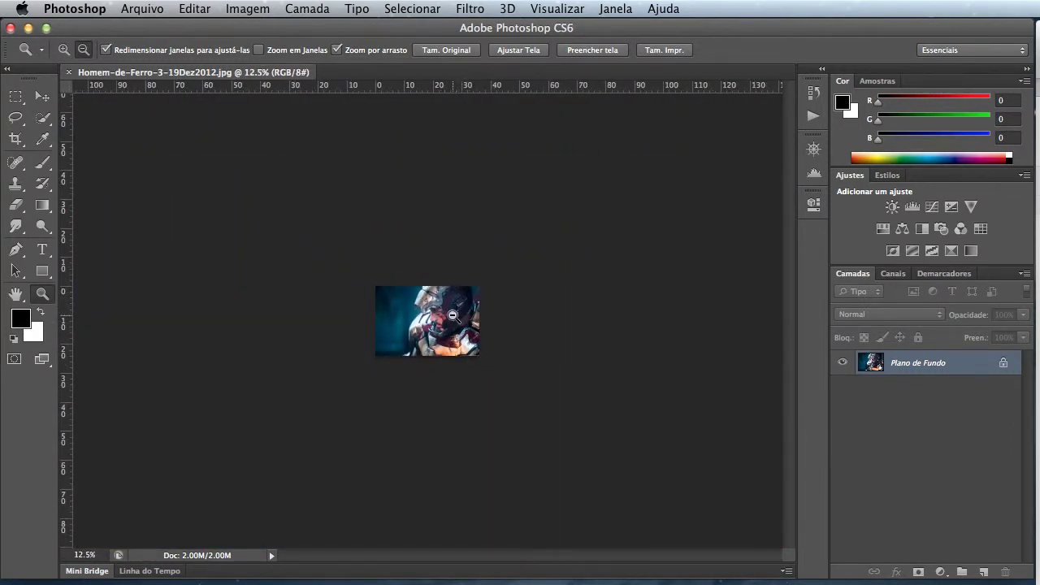
{"action": "left_click", "coordinate": [452, 315]}
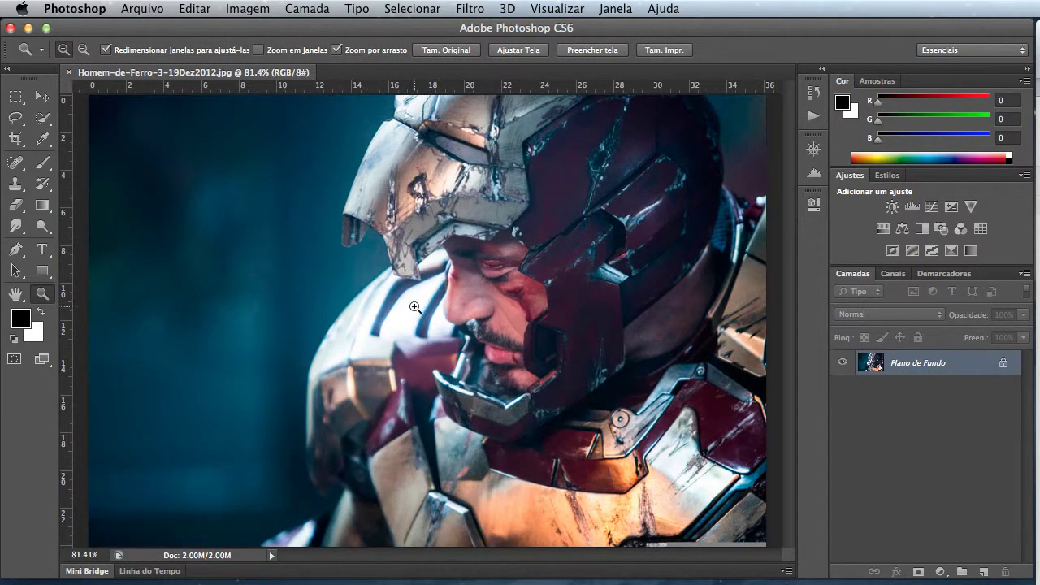
Magnify the cheek beside the maroon helmet edge step by step to 500%.
{"action": "left_click", "coordinate": [555, 296]}
{"action": "left_click", "coordinate": [555, 296]}
{"action": "left_click", "coordinate": [555, 296]}
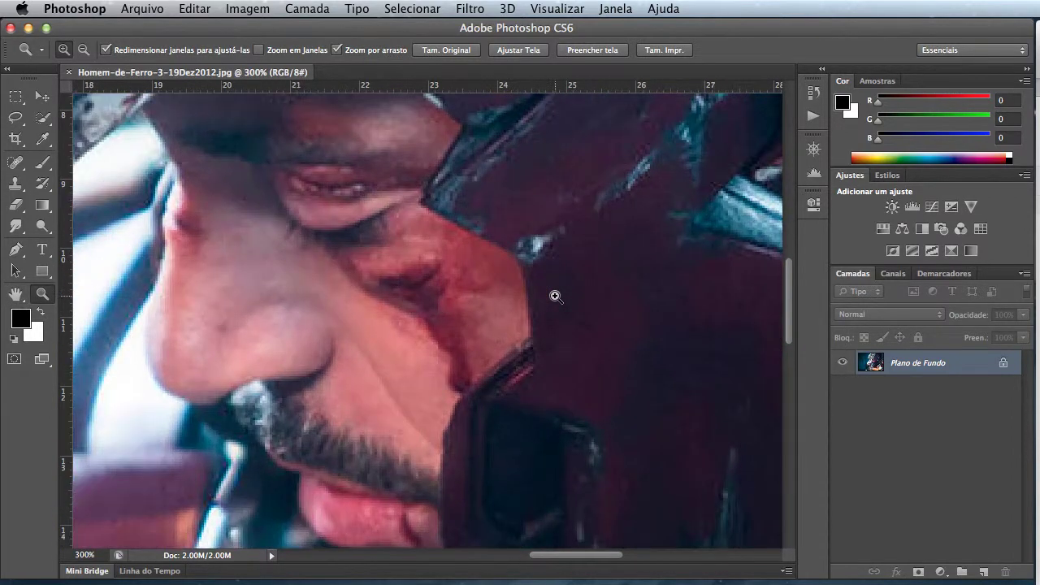
{"action": "left_click", "coordinate": [555, 297]}
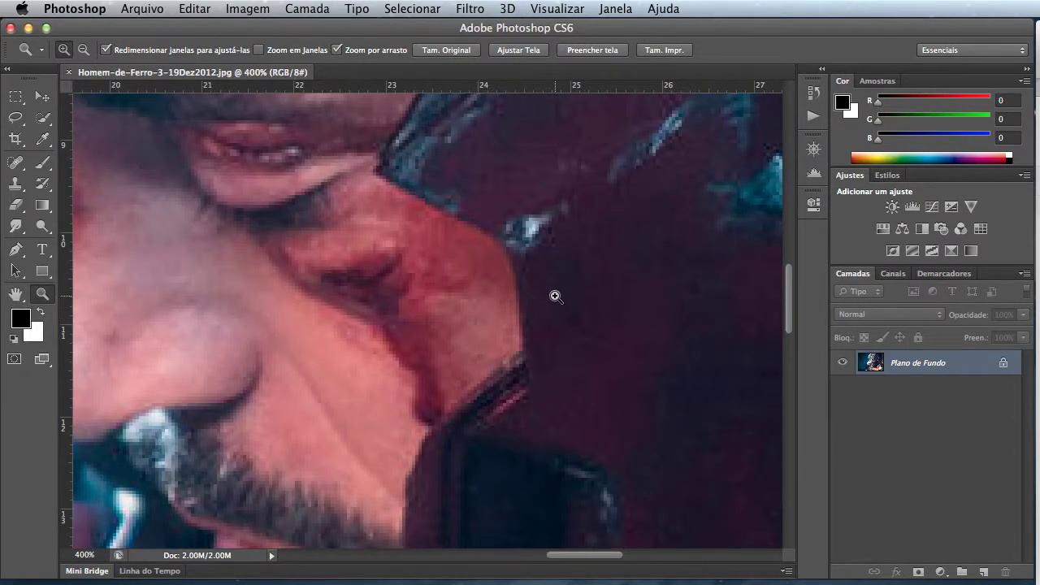
{"action": "left_click", "coordinate": [555, 297]}
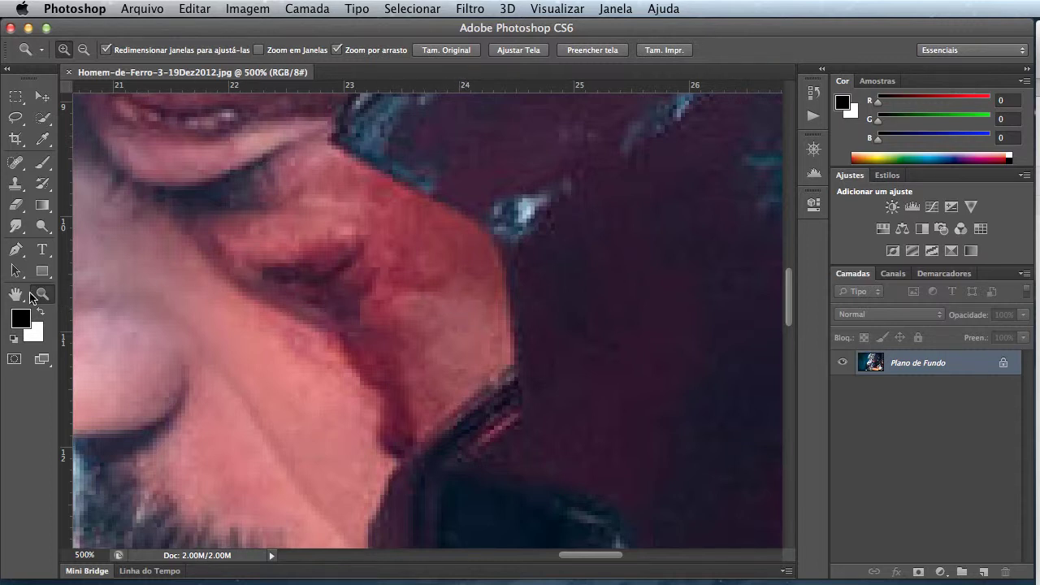
{"action": "left_click", "coordinate": [28, 298]}
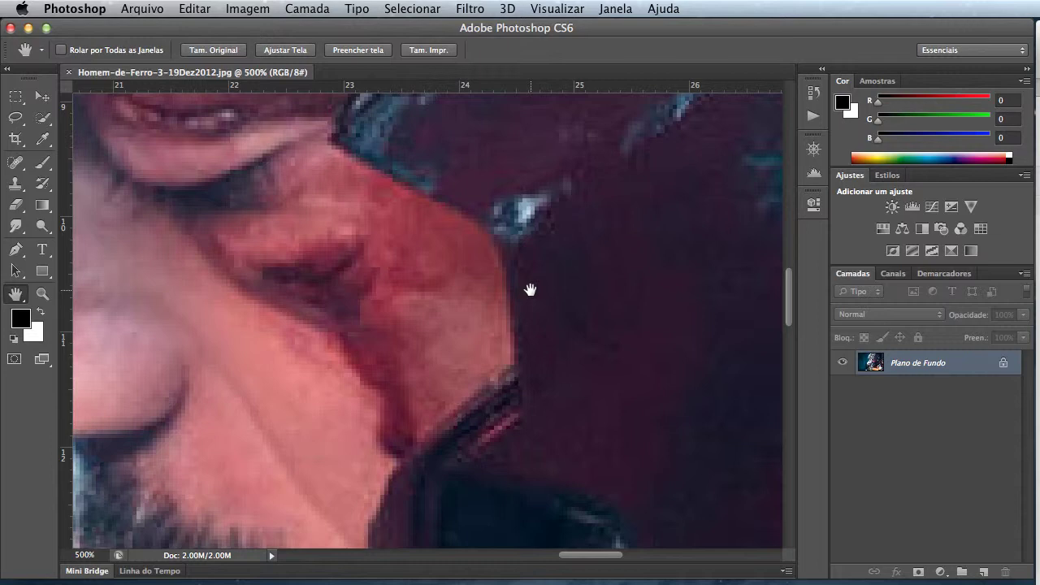
Pan the 500% view across the armour to the helmet's bolt and maroon plating.
{"action": "left_click_drag", "start_coordinate": [529, 290], "coordinate": [344, 428]}
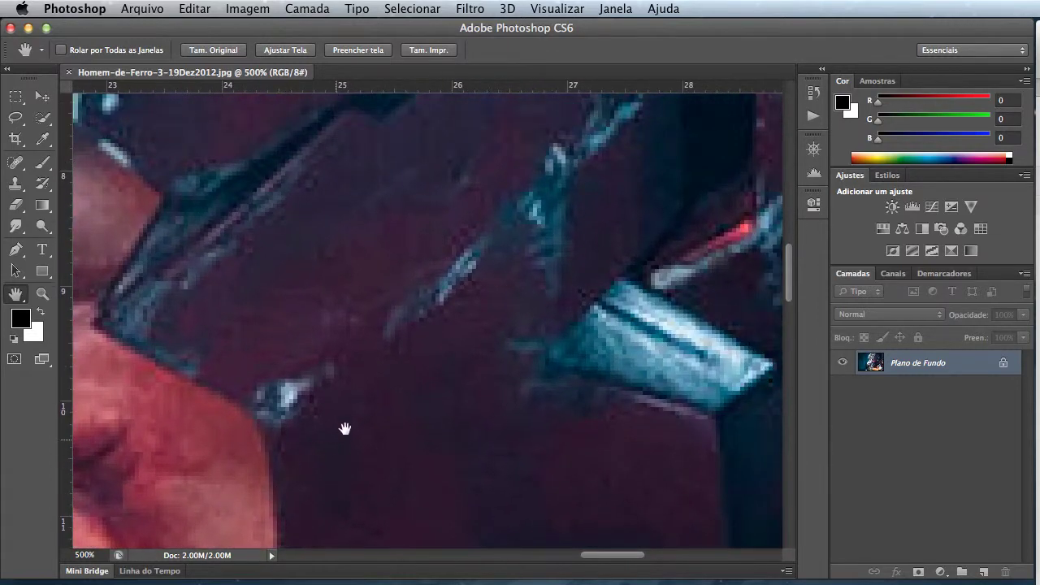
{"action": "mouse_move", "coordinate": [577, 263]}
{"action": "left_mouse_down"}
{"action": "mouse_move", "coordinate": [604, 249]}
{"action": "mouse_move", "coordinate": [320, 414]}
{"action": "mouse_move", "coordinate": [615, 353]}
{"action": "mouse_move", "coordinate": [595, 274]}
{"action": "mouse_move", "coordinate": [541, 202]}
{"action": "left_mouse_up"}
{"action": "mouse_move", "coordinate": [657, 398]}
{"action": "left_mouse_down"}
{"action": "mouse_move", "coordinate": [548, 318]}
{"action": "mouse_move", "coordinate": [393, 243]}
{"action": "left_mouse_up"}
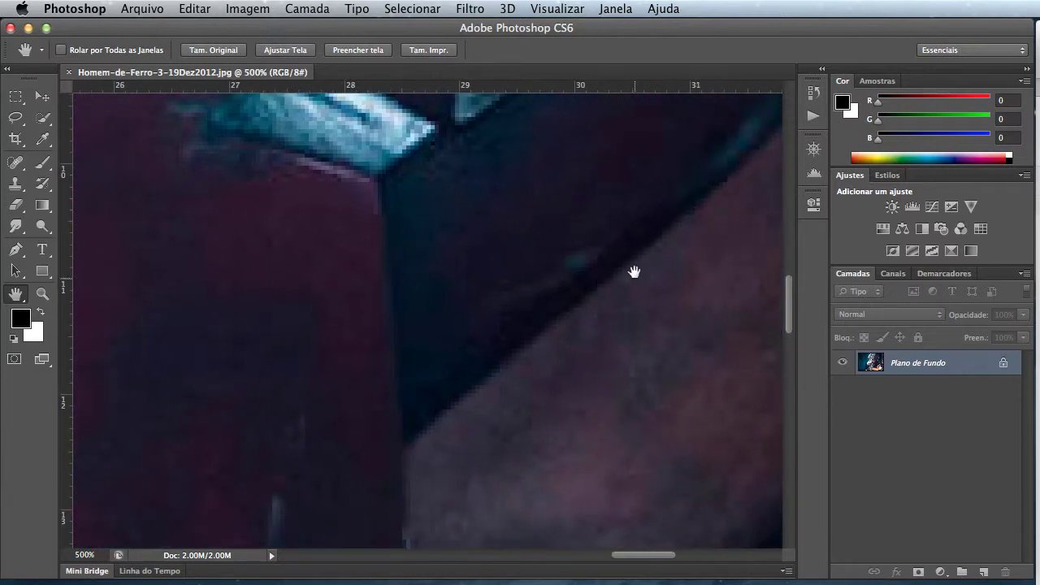
{"action": "left_click_drag", "start_coordinate": [634, 272], "coordinate": [390, 235]}
{"action": "left_click_drag", "start_coordinate": [569, 309], "coordinate": [483, 227]}
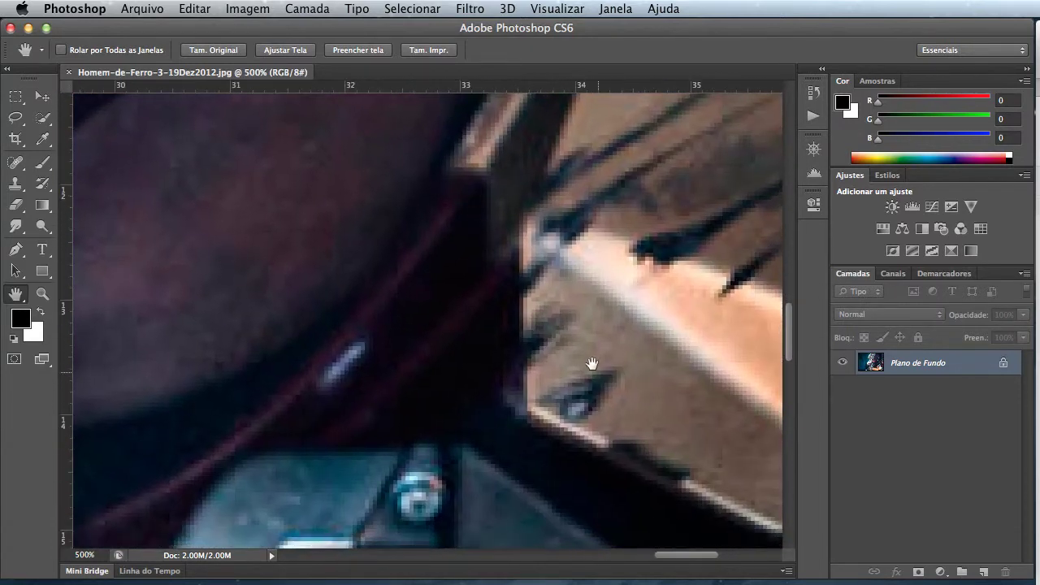
{"action": "left_click_drag", "start_coordinate": [592, 363], "coordinate": [571, 230]}
{"action": "left_click_drag", "start_coordinate": [560, 349], "coordinate": [564, 230]}
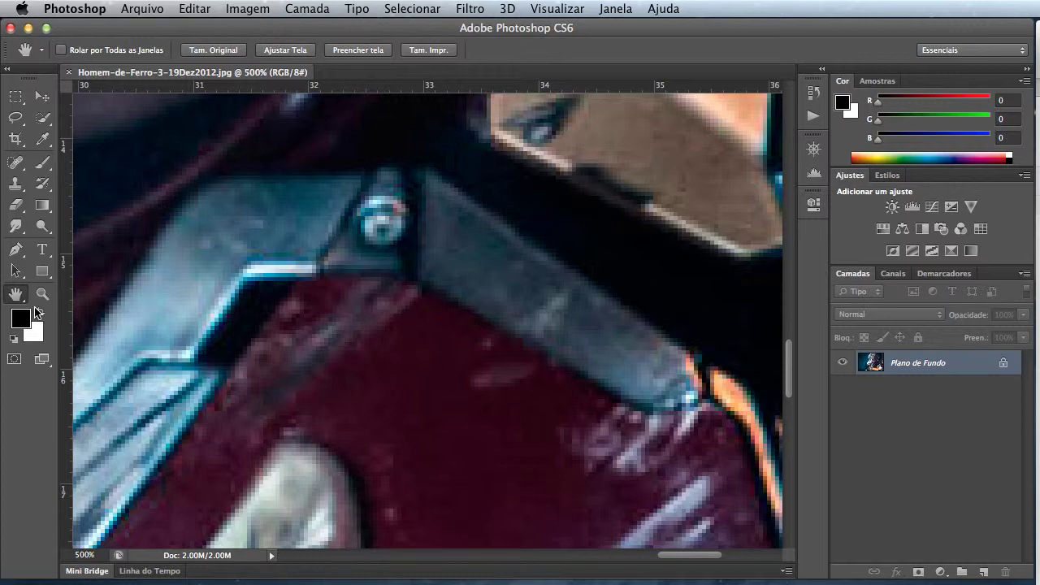
Show the Navegador (Navigator) panel from the Janela menu.
{"action": "left_click", "coordinate": [551, 13]}
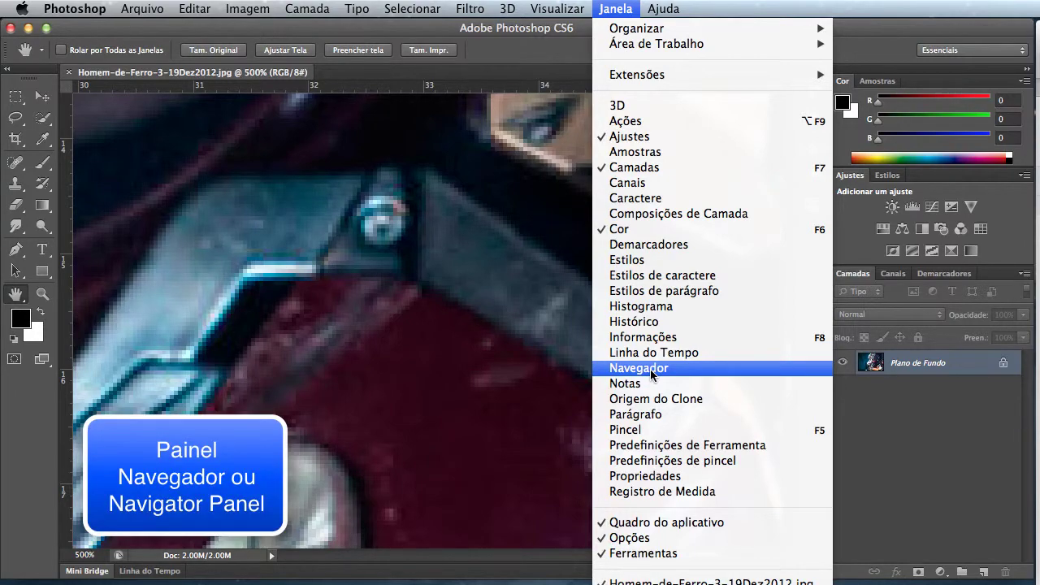
{"action": "left_click", "coordinate": [650, 369]}
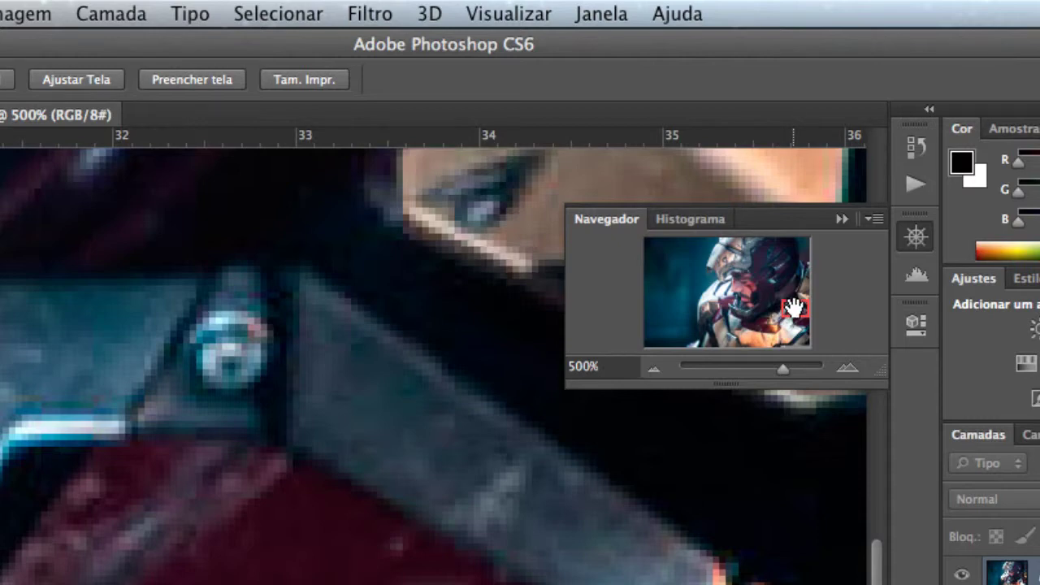
Pan the Navigator view to the mouth and zoom out to 50%.
{"action": "left_click_drag", "start_coordinate": [794, 307], "coordinate": [738, 282]}
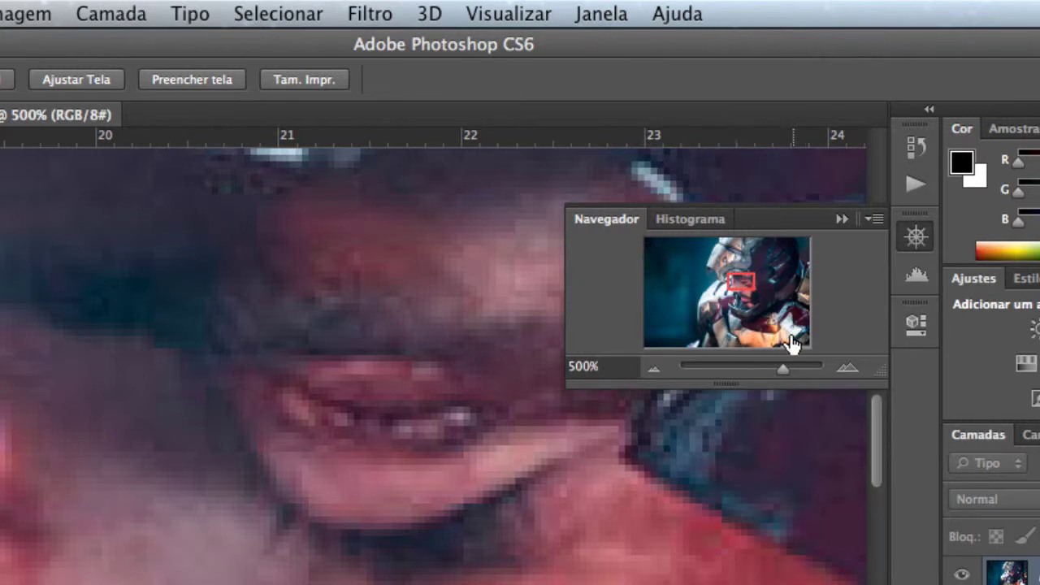
{"action": "mouse_move", "coordinate": [782, 372]}
{"action": "left_mouse_down"}
{"action": "mouse_move", "coordinate": [729, 373]}
{"action": "mouse_move", "coordinate": [759, 369]}
{"action": "left_mouse_up"}
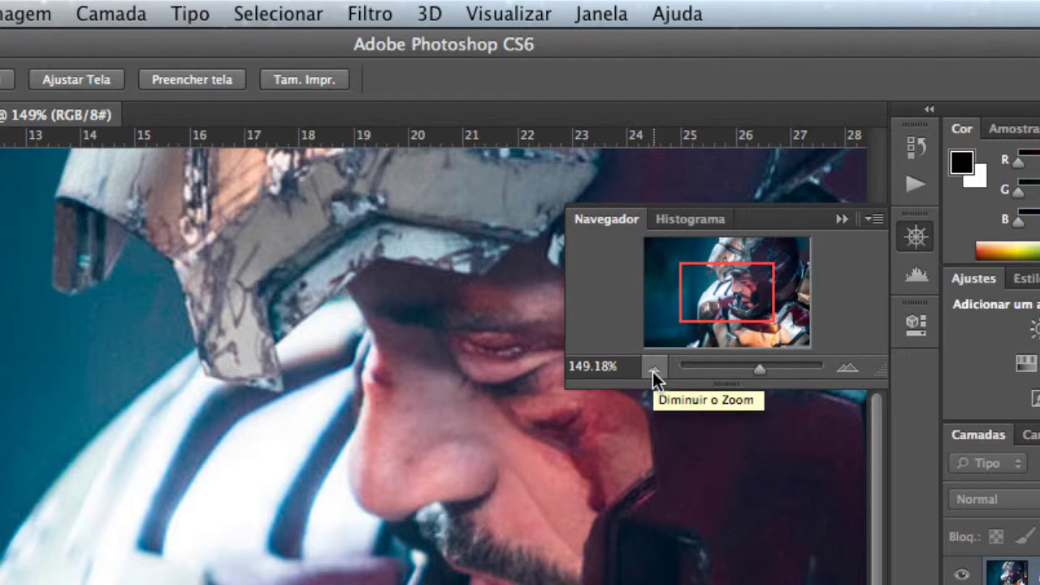
{"action": "left_click", "coordinate": [652, 371]}
{"action": "left_click", "coordinate": [653, 371]}
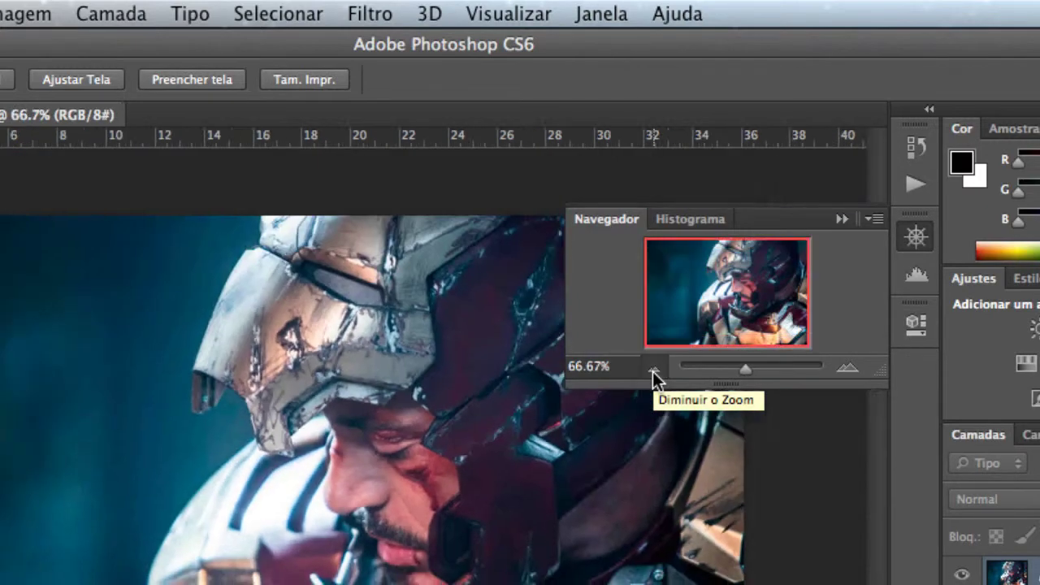
{"action": "left_click", "coordinate": [653, 372]}
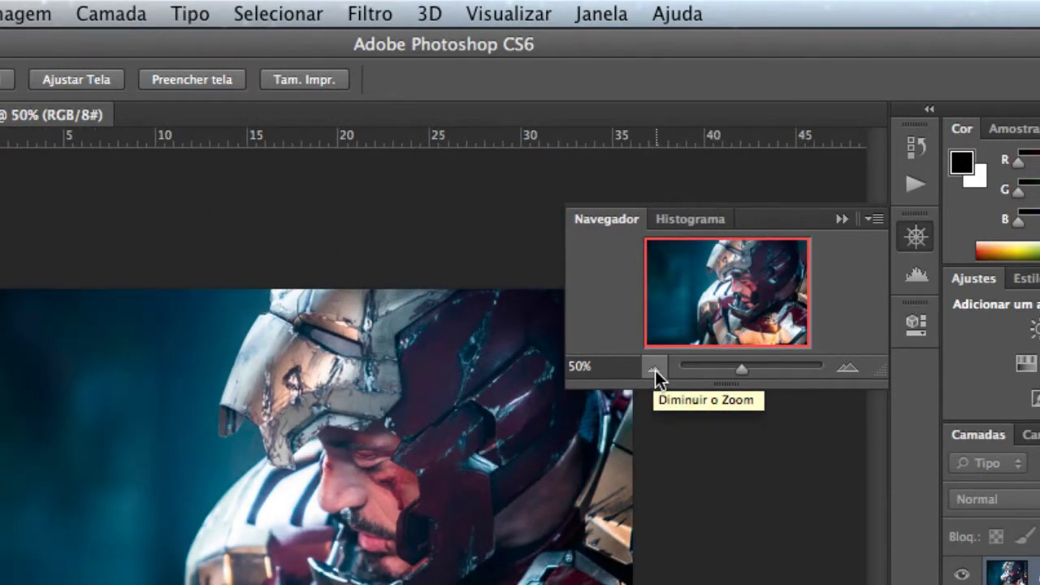
Zoom back in through 66.67%, 100%, 200% and 300% to 400%.
{"action": "left_click", "coordinate": [840, 371]}
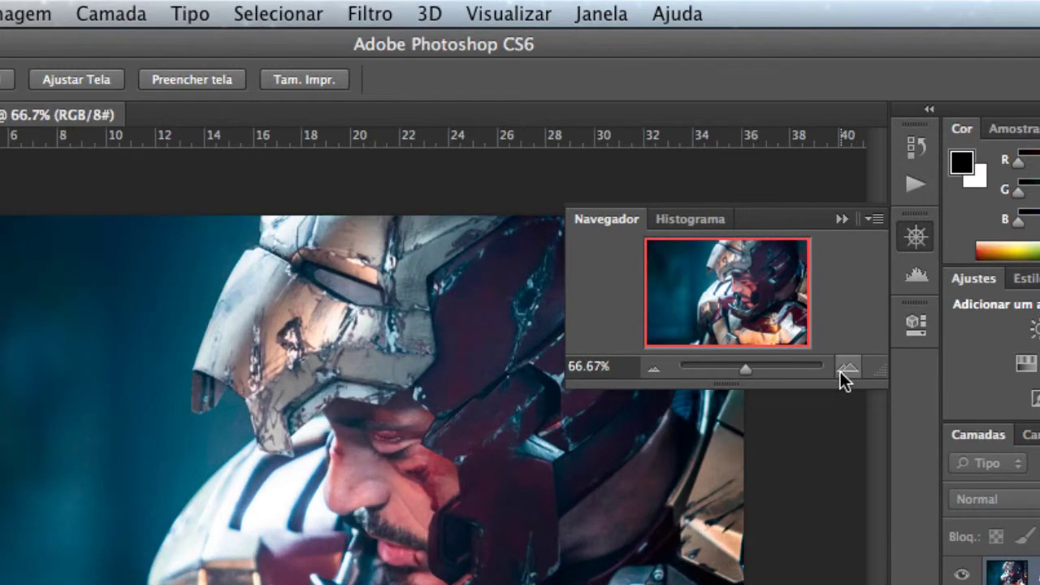
{"action": "left_click", "coordinate": [841, 371]}
{"action": "left_click", "coordinate": [841, 371]}
{"action": "left_click", "coordinate": [840, 371]}
{"action": "left_click", "coordinate": [840, 371]}
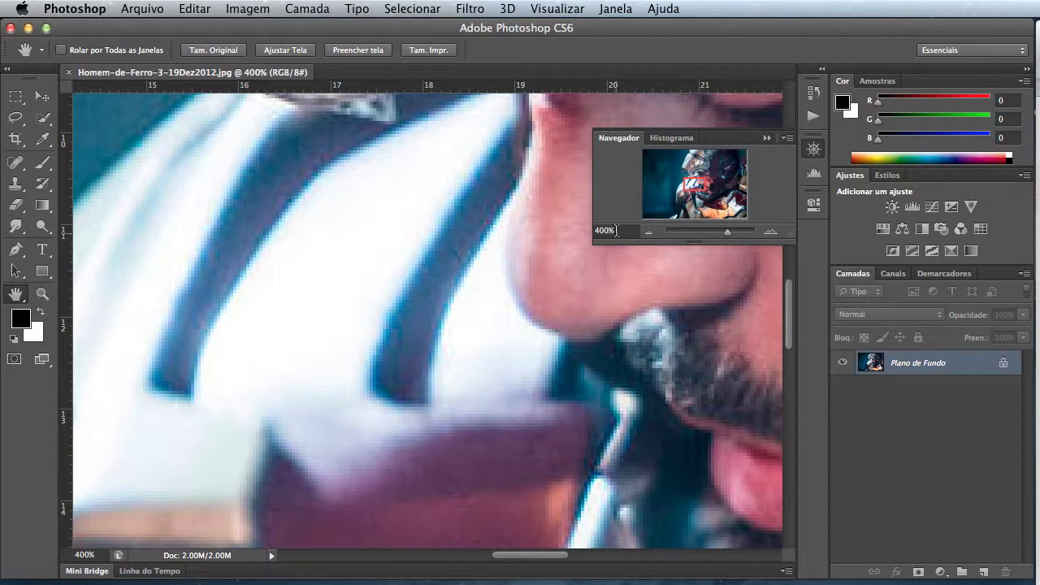
Select the 400% zoom value in the Navigator and status bar for replacement.
{"action": "left_click", "coordinate": [615, 230]}
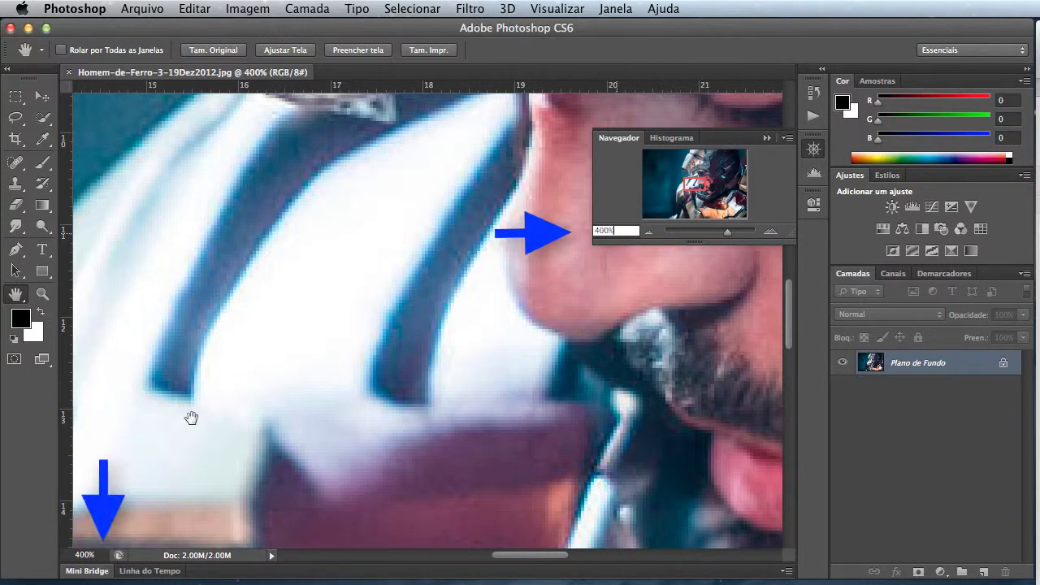
{"action": "left_click", "coordinate": [86, 555]}
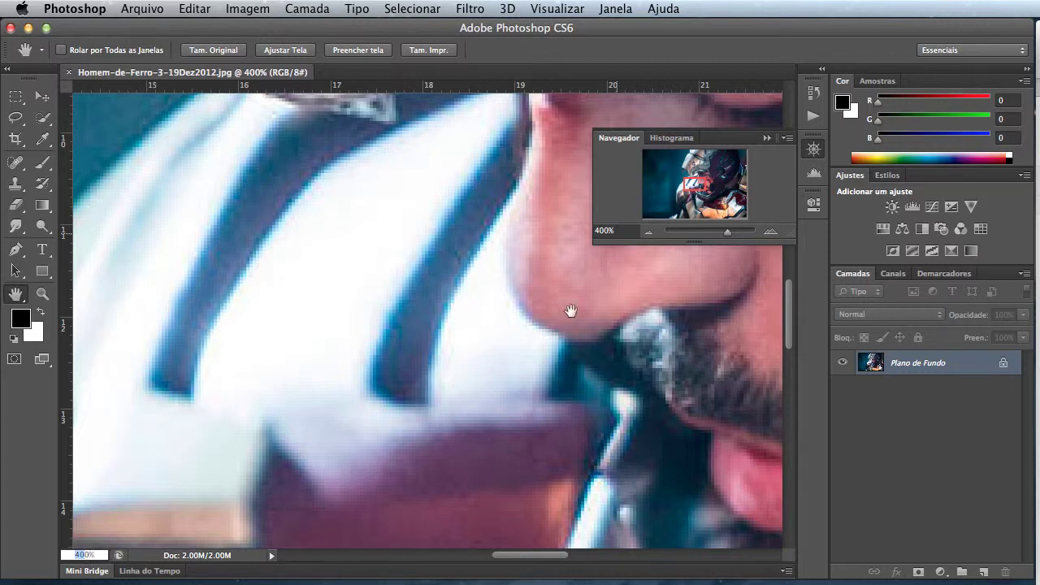
Collapse the Navigator panel, keeping the photo at 400%.
{"action": "left_click", "coordinate": [764, 140]}
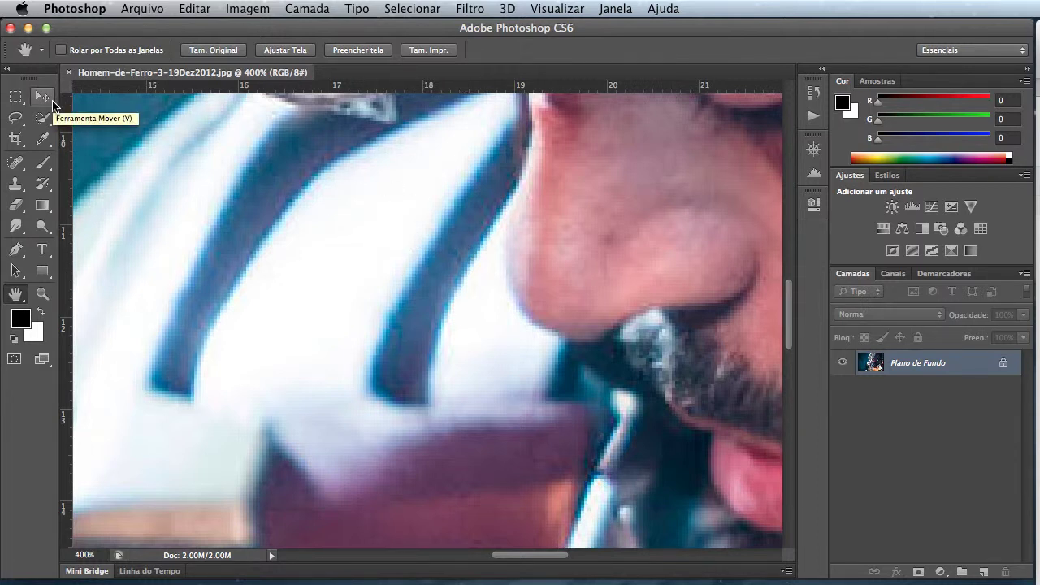
Select the Move tool and open the Visualizar (View) menu of zoom commands.
{"action": "left_click", "coordinate": [52, 103]}
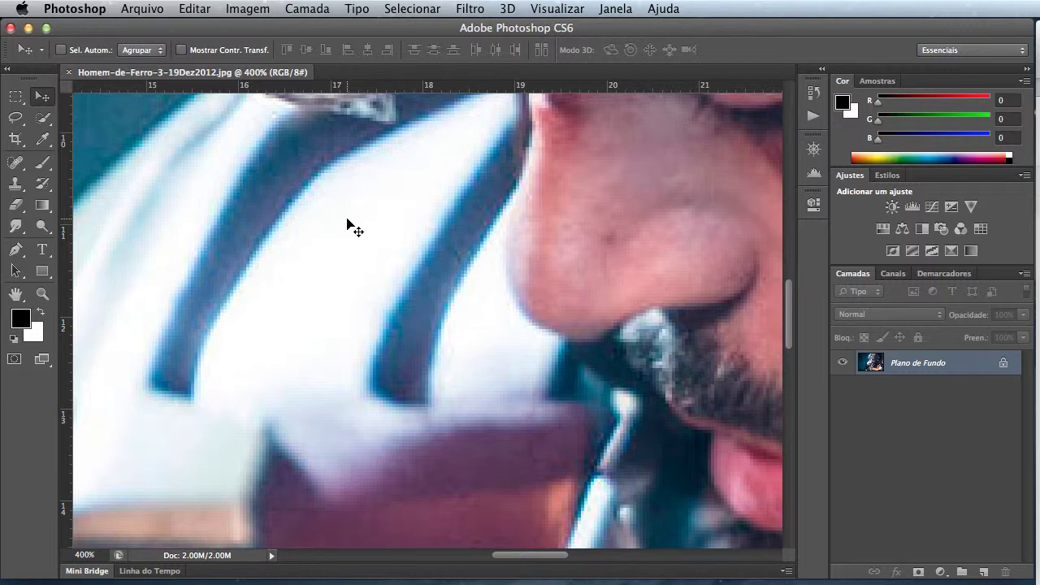
{"action": "left_click", "coordinate": [571, 12]}
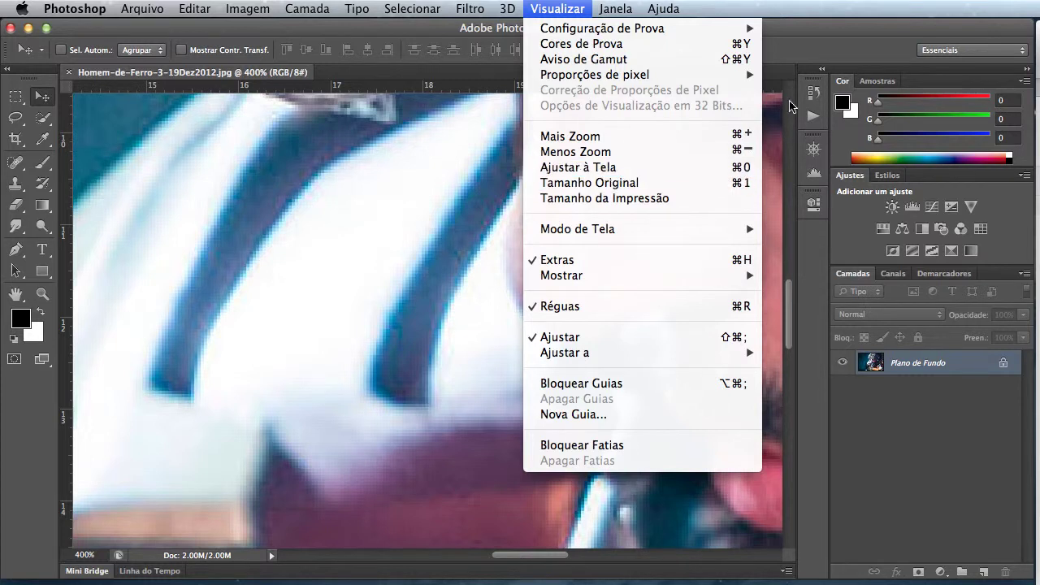
Dismiss the Visualizar menu without choosing any zoom command.
{"action": "left_click", "coordinate": [806, 55]}
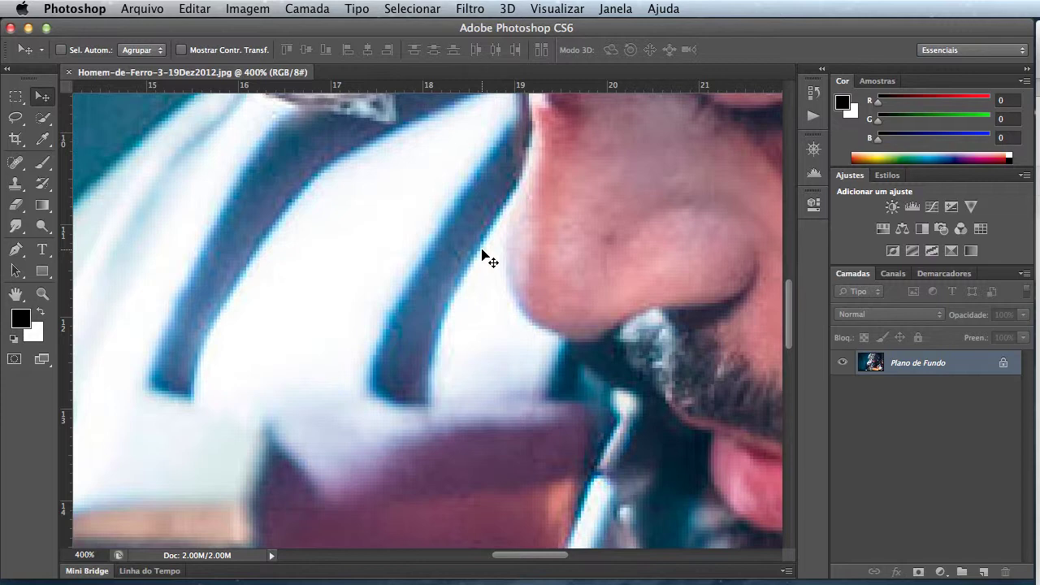
Fit the photo to the window, then step the zoom in twice and back out twice.
{"action": "key", "text": "ctrl+0"}
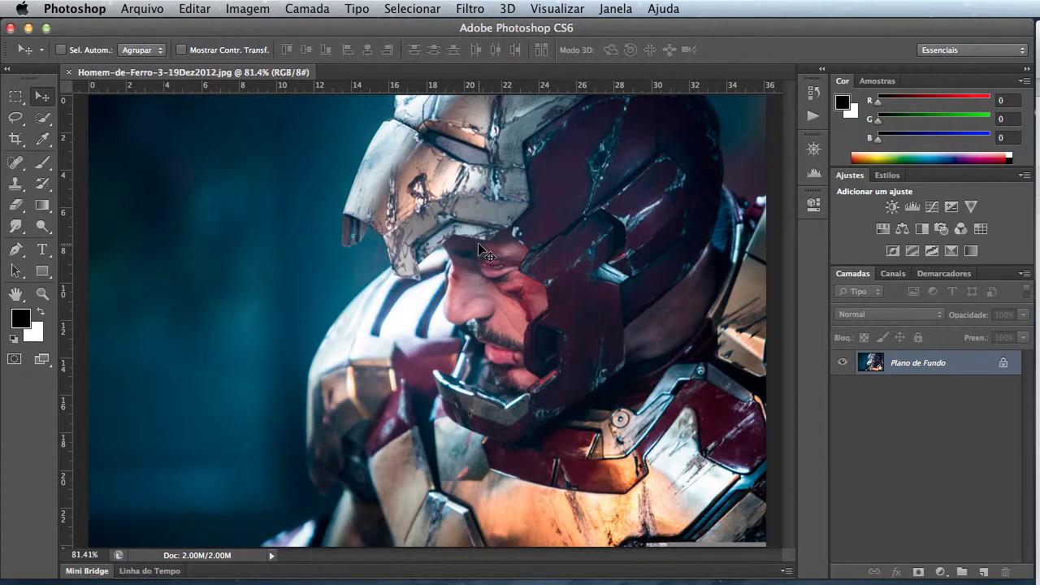
{"action": "key", "text": "super+plus"}
{"action": "key", "text": "super+plus"}
{"action": "key", "text": "super+plus"}
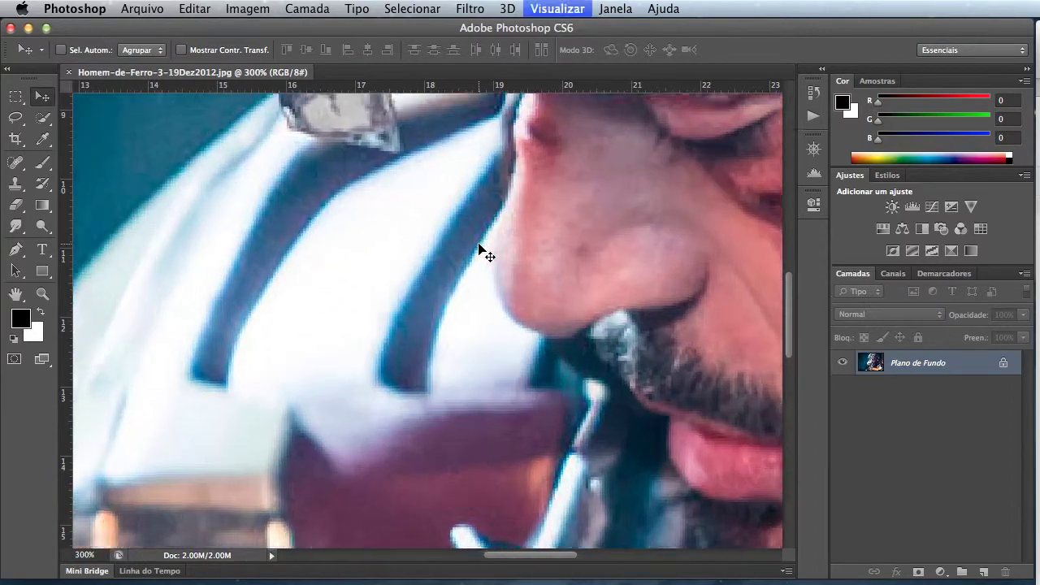
{"action": "key", "text": "super+plus"}
{"action": "key", "text": "super+plus"}
{"action": "key", "text": "super+plus"}
{"action": "key", "text": "super+plus"}
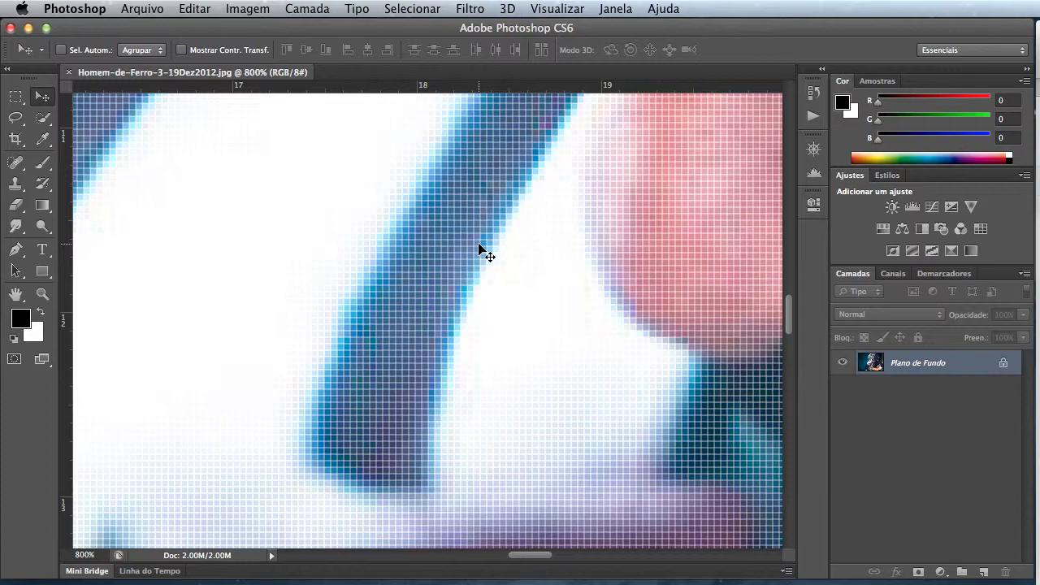
{"action": "key", "text": "super+minus"}
{"action": "key", "text": "super+minus"}
{"action": "key", "text": "super+minus"}
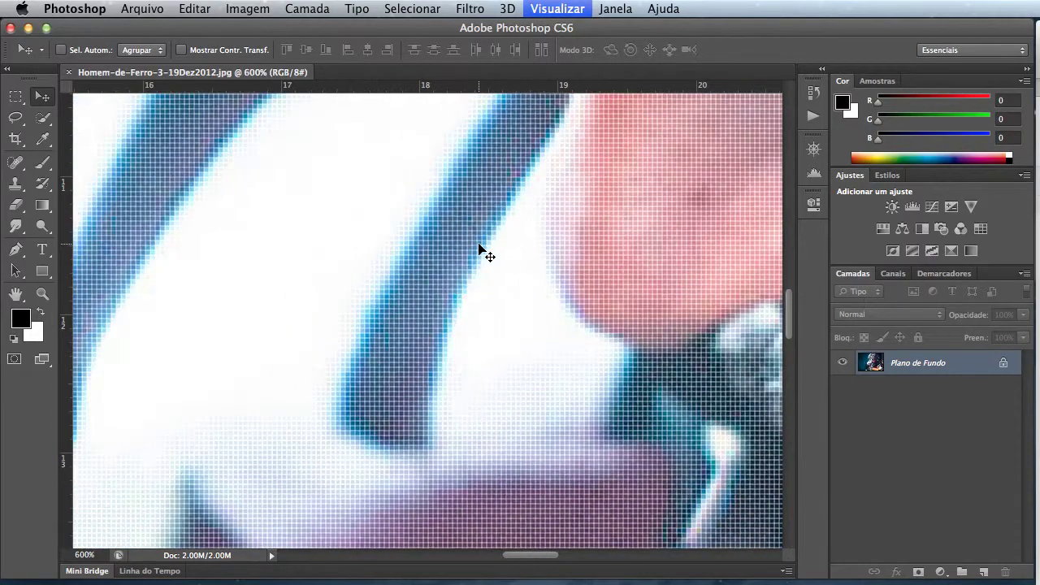
{"action": "key", "text": "super+minus"}
{"action": "key", "text": "super+minus"}
{"action": "key", "text": "super+minus"}
{"action": "key", "text": "super+minus"}
{"action": "key", "text": "super+minus"}
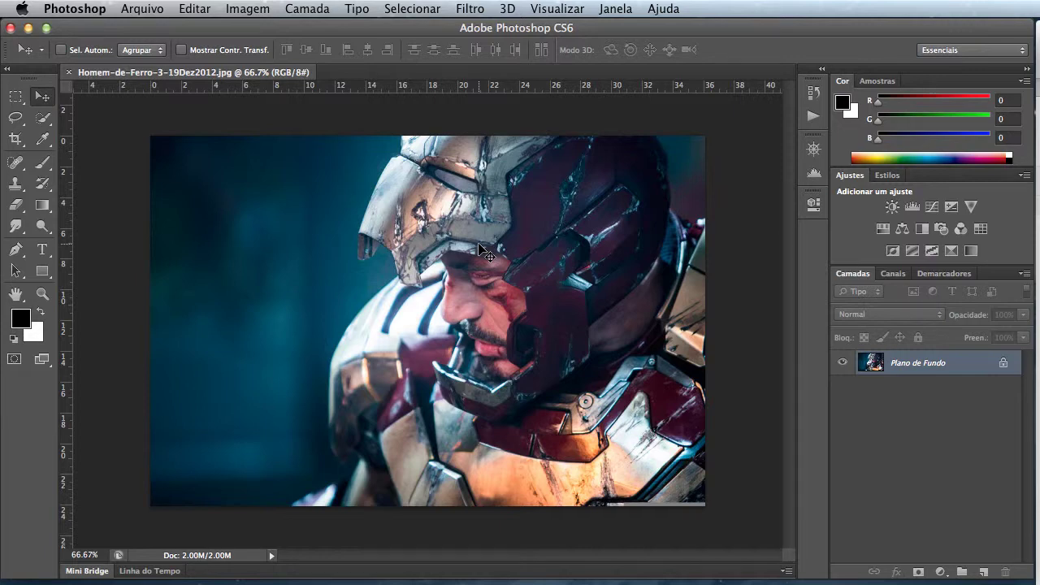
Show the photo at 100% actual size, then zoom to 300% on the nose and beard.
{"action": "key", "text": "super+1"}
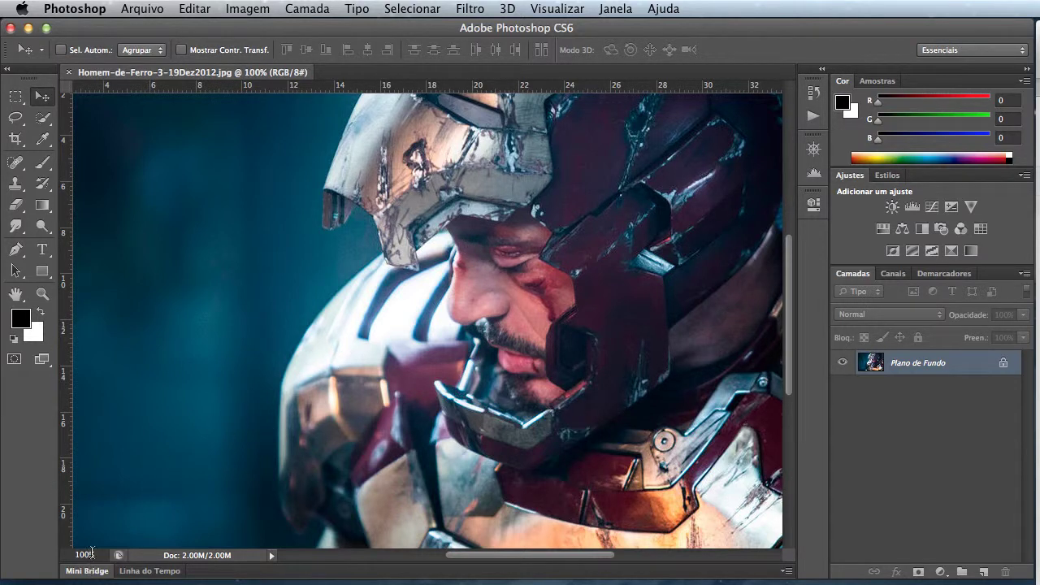
{"action": "left_click", "coordinate": [92, 553]}
{"action": "key", "text": "ctrl+plus"}
{"action": "key", "text": "ctrl+plus"}
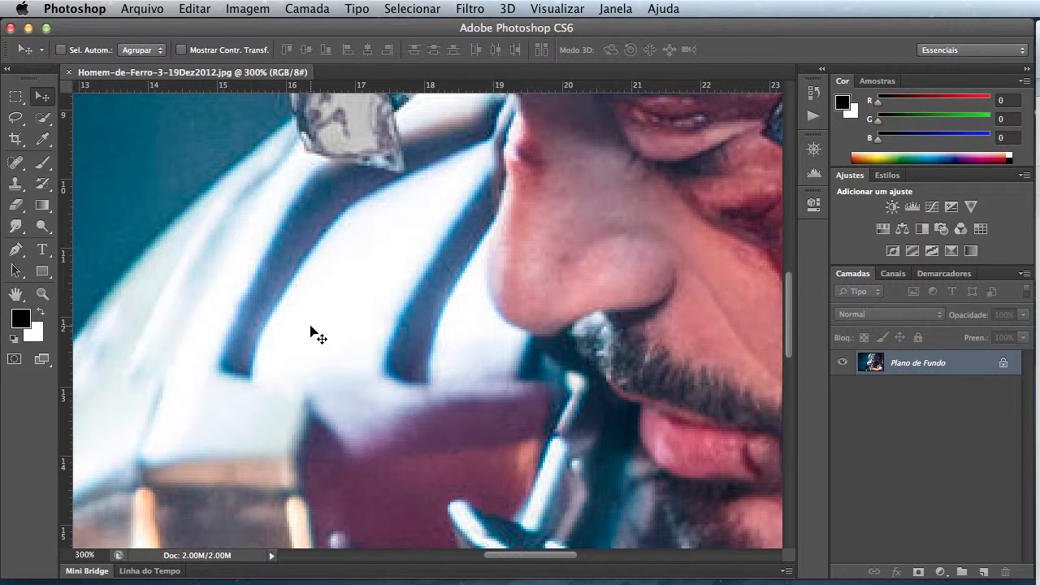
{"action": "key", "text": "space"}
Pan the 300% view over the silver helmet plates to the red faceplate beside the eye.
{"action": "left_click_drag", "start_coordinate": [342, 285], "coordinate": [480, 387]}
{"action": "left_click_drag", "start_coordinate": [495, 314], "coordinate": [460, 446]}
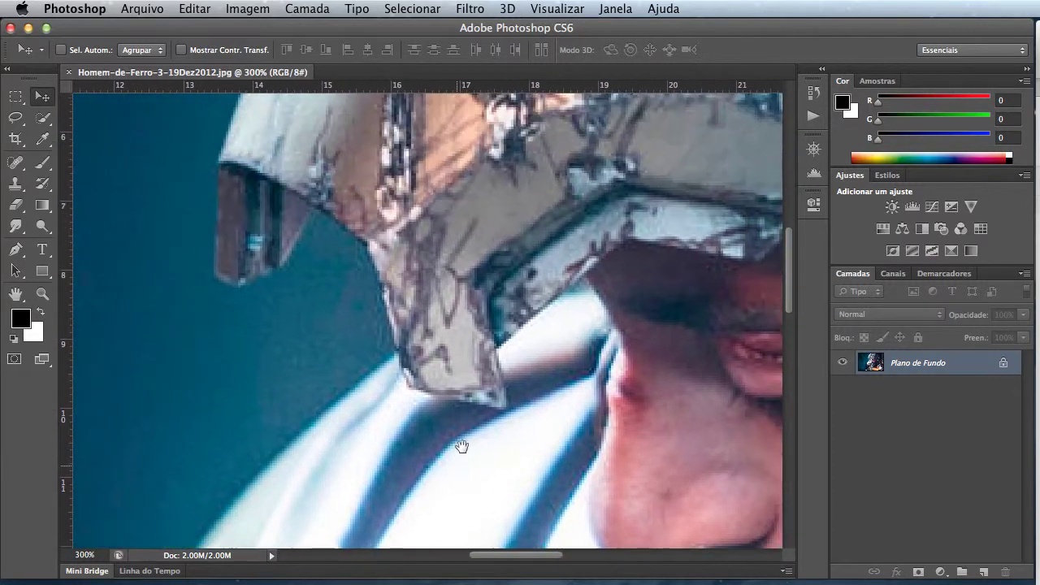
{"action": "left_click_drag", "start_coordinate": [537, 319], "coordinate": [430, 398]}
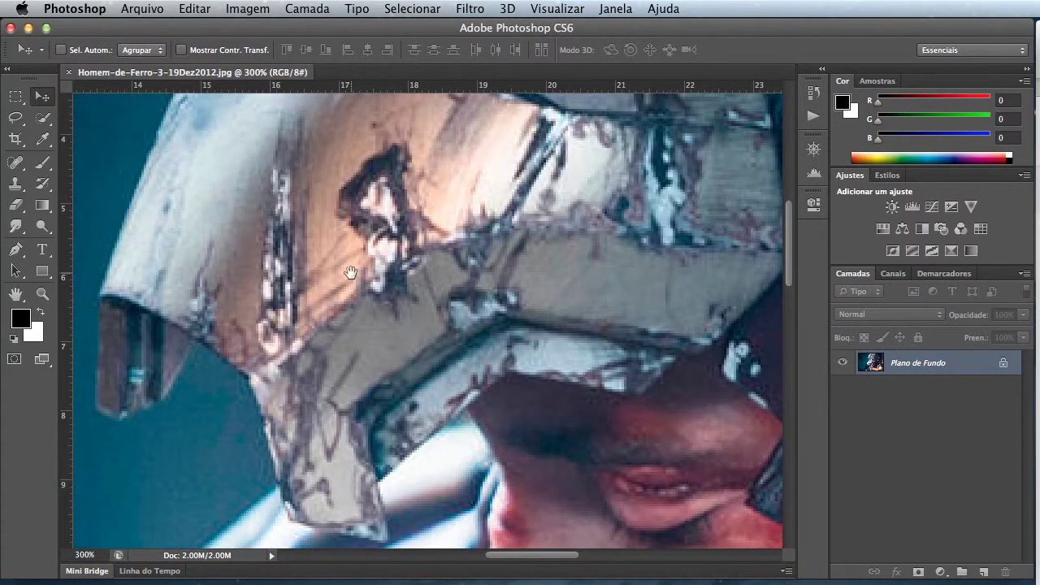
{"action": "left_click_drag", "start_coordinate": [350, 271], "coordinate": [559, 457]}
{"action": "left_click_drag", "start_coordinate": [628, 373], "coordinate": [455, 455]}
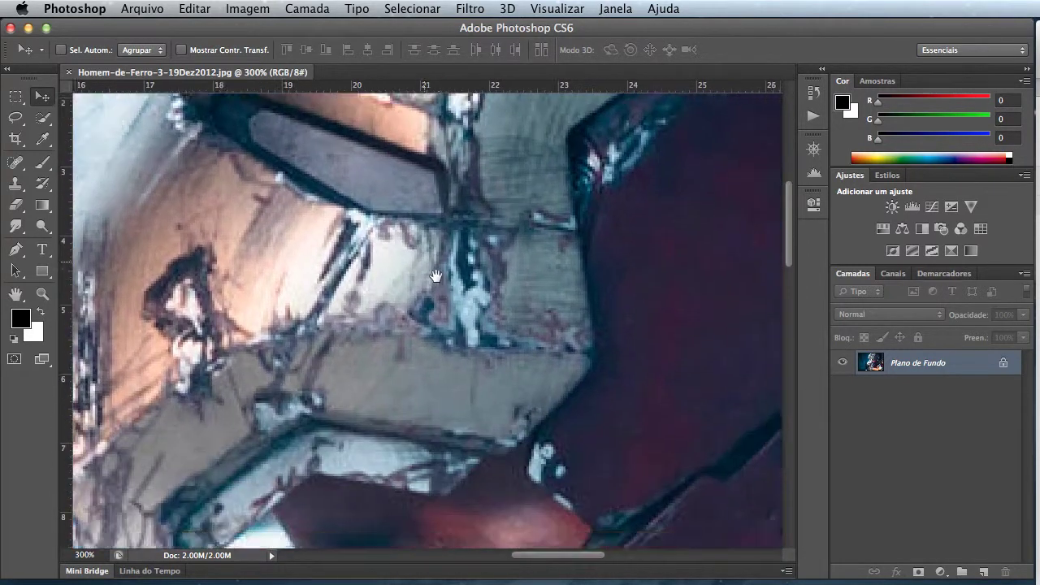
{"action": "mouse_move", "coordinate": [487, 503]}
{"action": "left_mouse_down"}
{"action": "mouse_move", "coordinate": [572, 393]}
{"action": "mouse_move", "coordinate": [409, 298]}
{"action": "left_mouse_up"}
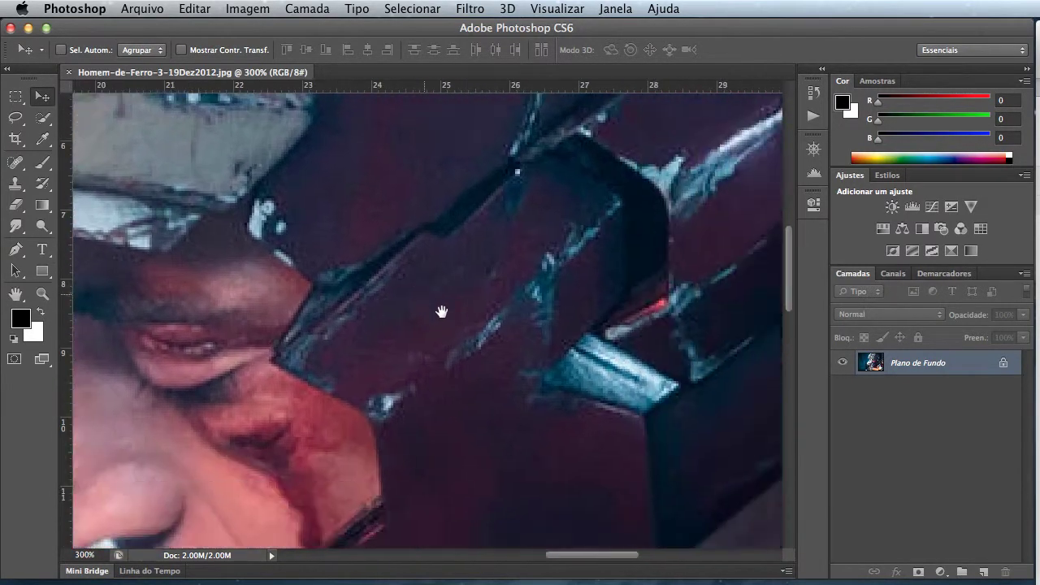
{"action": "left_click_drag", "start_coordinate": [576, 367], "coordinate": [459, 286]}
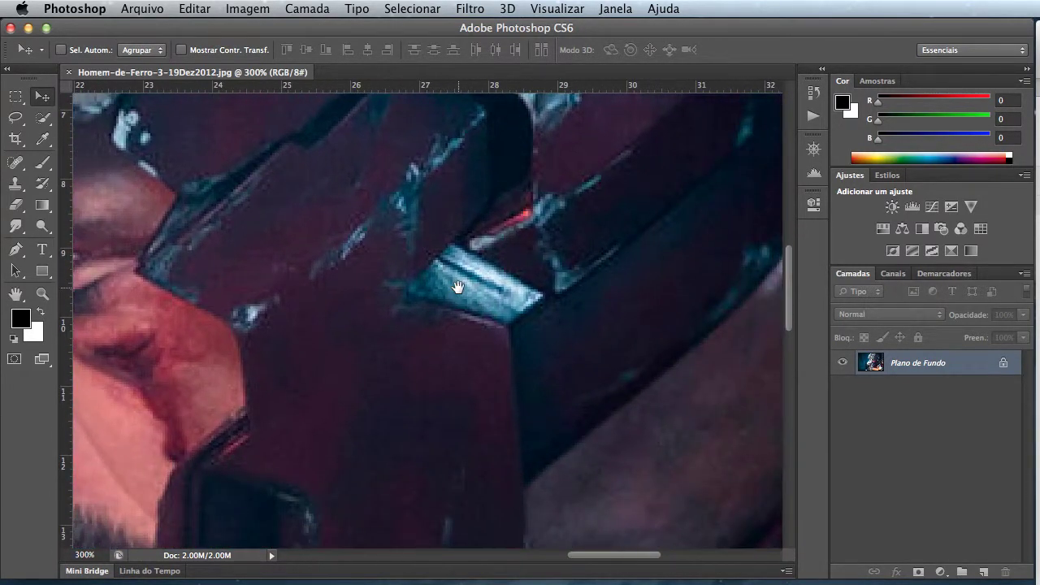
{"action": "left_click_drag", "start_coordinate": [458, 353], "coordinate": [479, 310]}
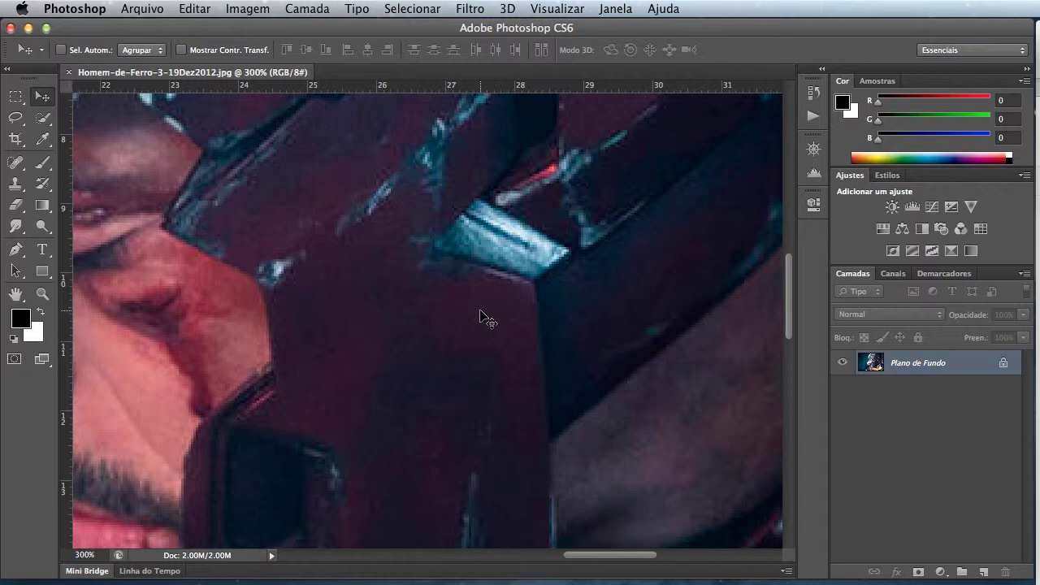
Fit the photo on screen, then zoom to 600% to reveal the pixel grid over the armour stripes.
{"action": "key", "text": "ctrl+0"}
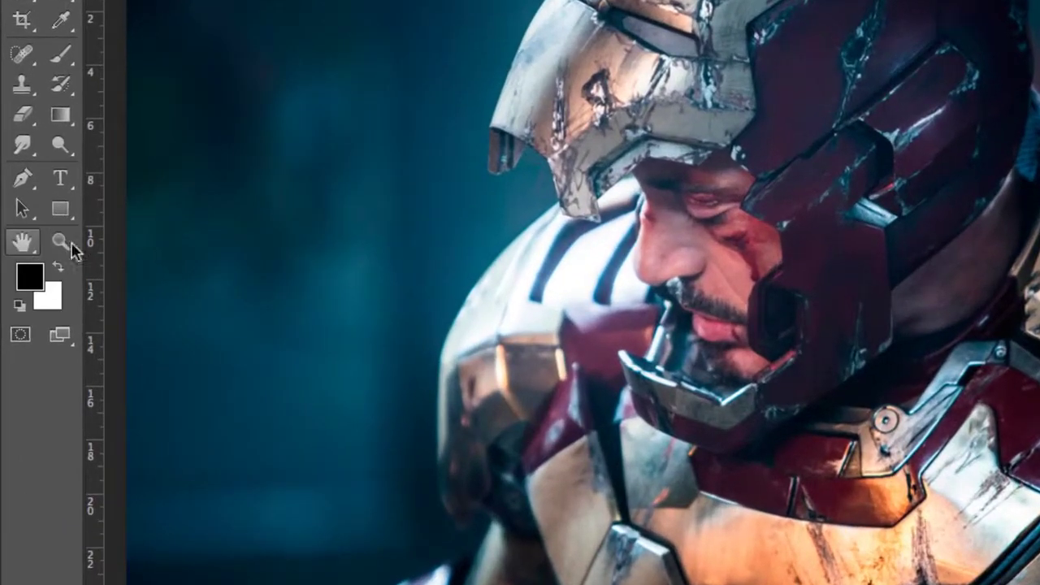
{"action": "left_click", "coordinate": [57, 248]}
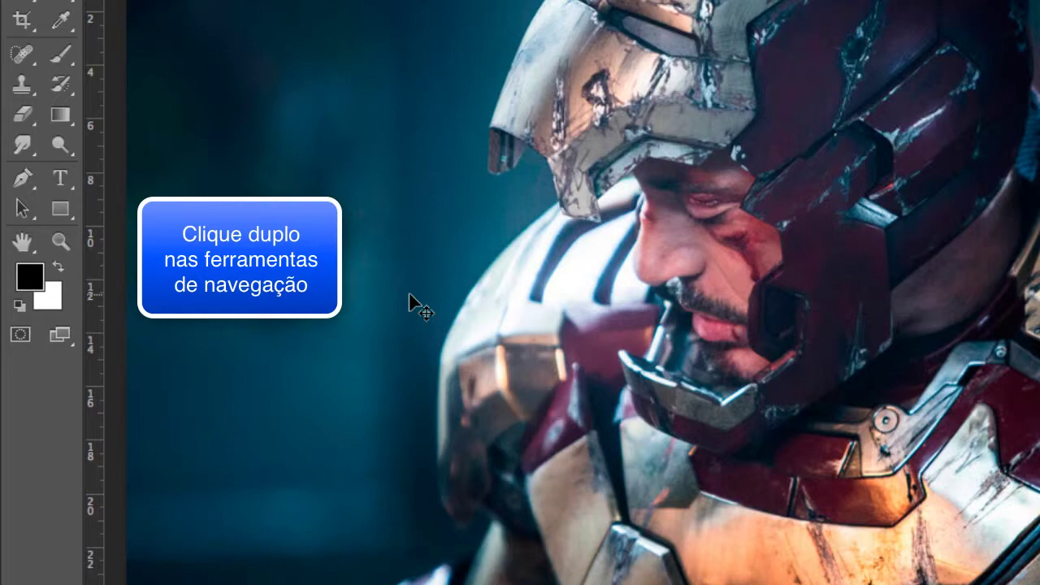
{"action": "key", "text": "ctrl+plus"}
{"action": "key", "text": "ctrl+plus"}
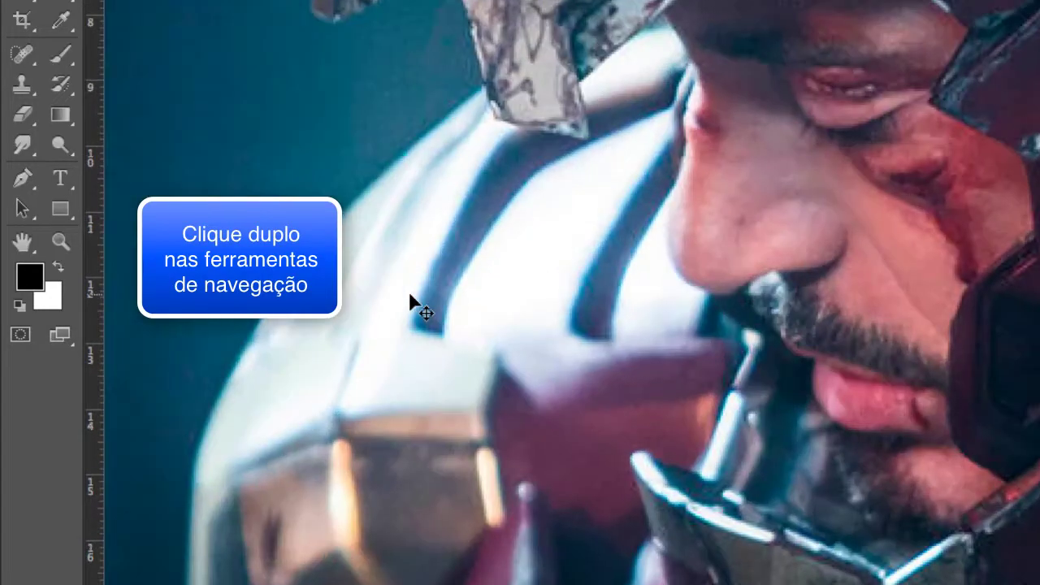
{"action": "key", "text": "ctrl+plus"}
{"action": "key", "text": "ctrl+plus"}
{"action": "key", "text": "ctrl+plus"}
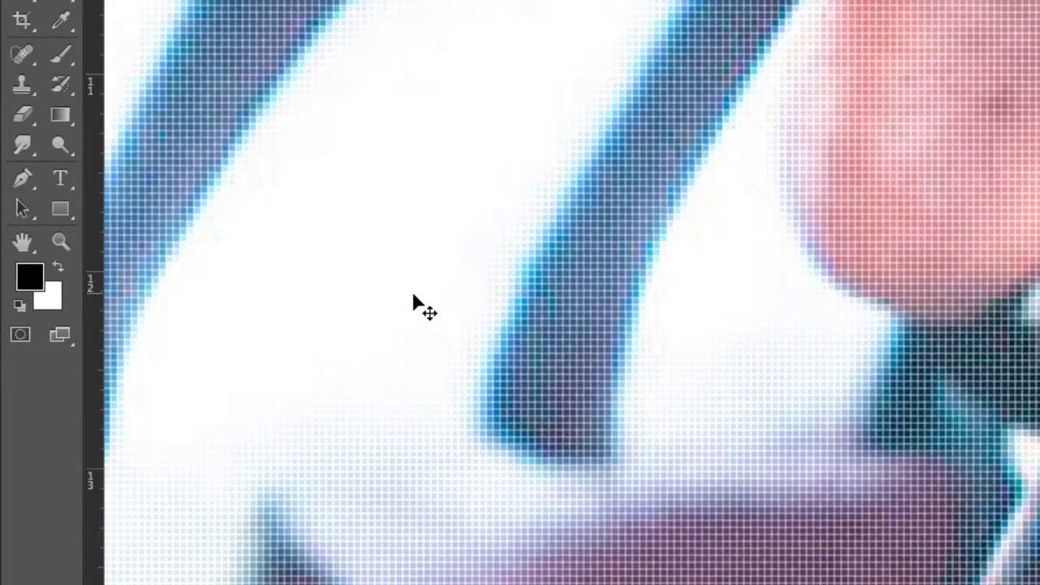
{"action": "key", "text": "ctrl+plus"}
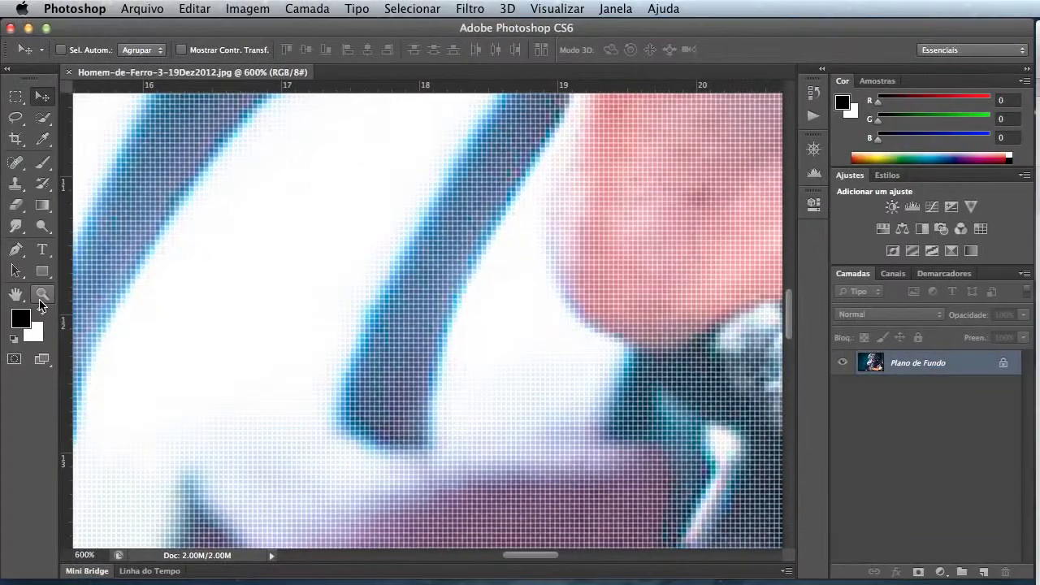
Jump to 100% with the Zoom tool, then fit the whole photo at 81.41% with the Hand tool.
{"action": "double_click", "coordinate": [41, 297]}
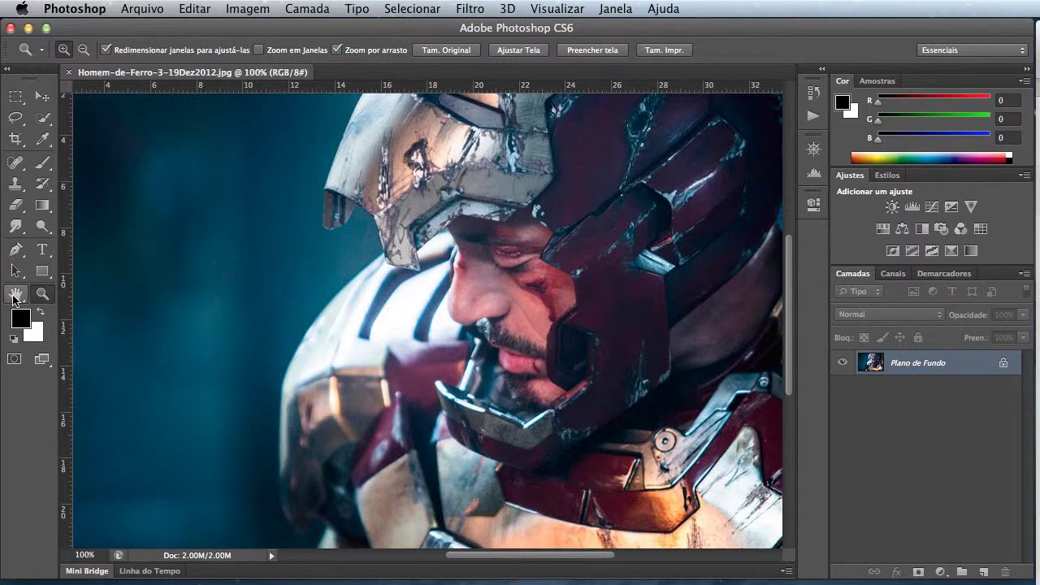
{"action": "double_click", "coordinate": [16, 295]}
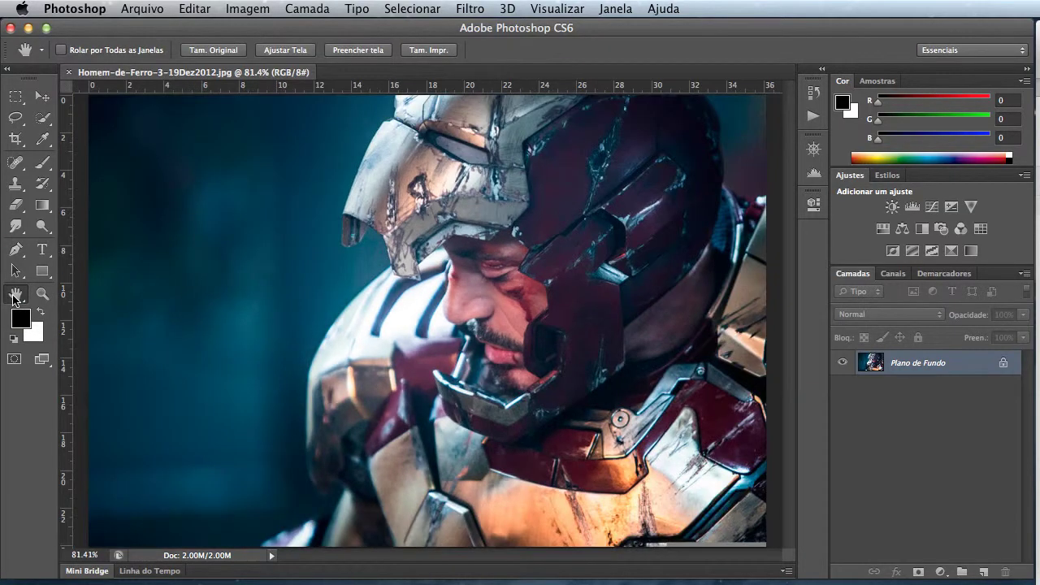